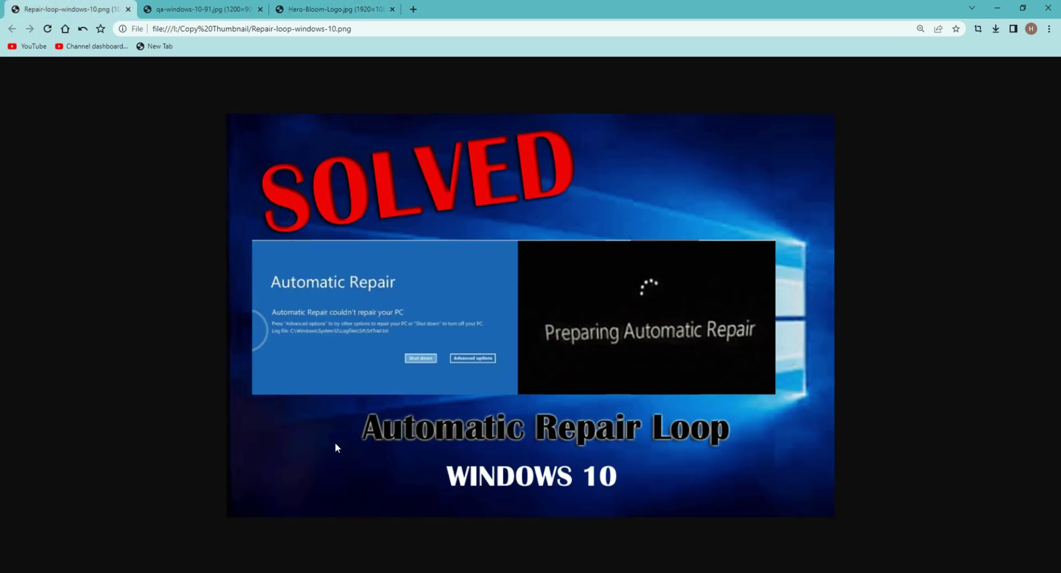
# Open Command Prompt from Windows search and centre its window
pyautogui.click(328, 7)
pyautogui.press('super+s')
pyautogui.click(105, 375)
pyautogui.moveTo(313, 58); pyautogui.dragTo(457, 128)
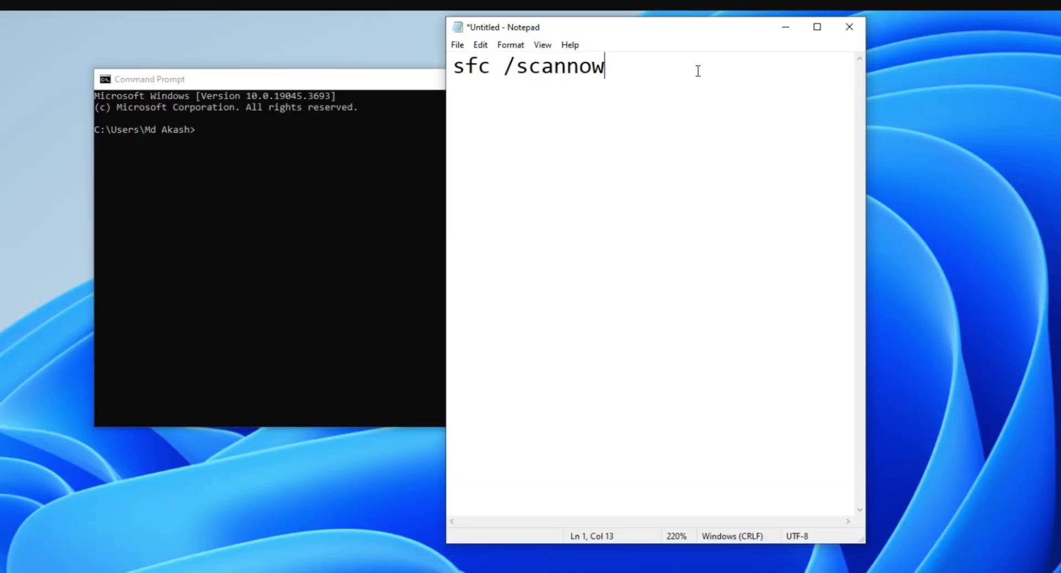
# Run sfc /scannow in Command Prompt, which reports that administrator rights are required
pyautogui.moveTo(619, 66); pyautogui.dragTo(534, 81)
pyautogui.press('End')
pyautogui.click(250, 139)
pyautogui.write('sfc /scannow')
pyautogui.press('Return')
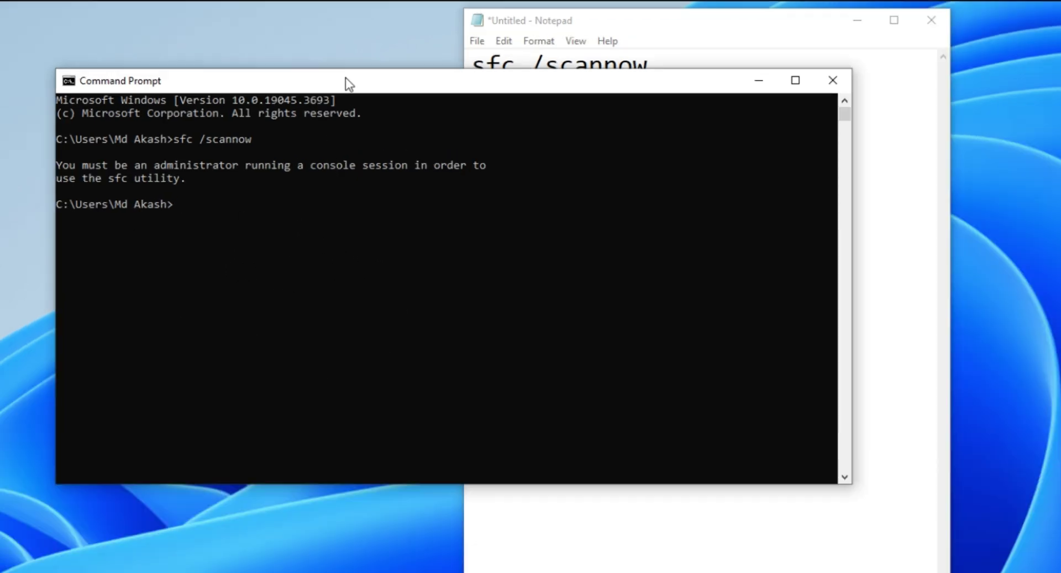
pyautogui.moveTo(357, 77); pyautogui.dragTo(306, 61)
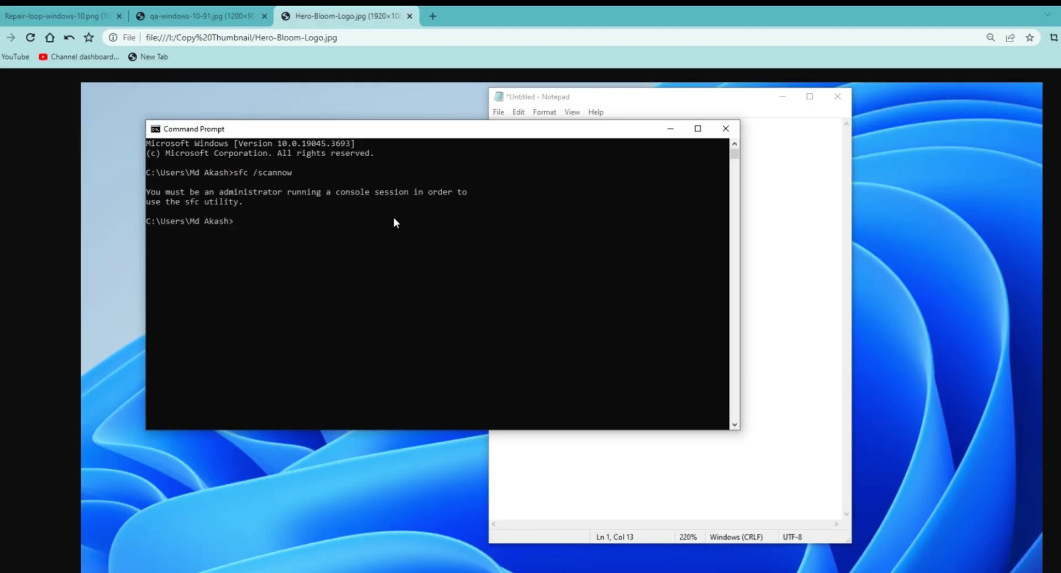
pyautogui.moveTo(430, 130); pyautogui.dragTo(436, 118)
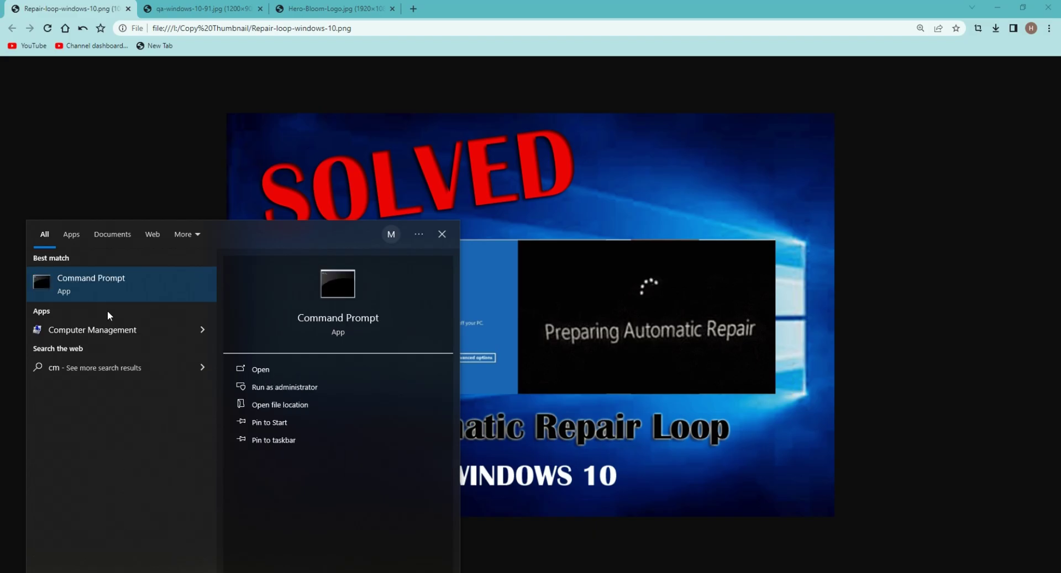
# Open a fresh, enlarged Command Prompt alongside the Notepad holding the DISM command
pyautogui.click(98, 287)
pyautogui.moveTo(316, 94); pyautogui.dragTo(373, 98)
pyautogui.moveTo(687, 375); pyautogui.dragTo(772, 437)
pyautogui.hotkey('alt', 'Tab')
pyautogui.moveTo(531, 87); pyautogui.dragTo(556, 93)
# Copy the DISM /online /cleanup-Image /restorehealth line from Notepad and run it, getting Error 740
pyautogui.moveTo(429, 162); pyautogui.dragTo(855, 175)
pyautogui.rightClick(696, 162)
pyautogui.click(722, 198)
pyautogui.click(233, 138)
pyautogui.click(231, 138)
pyautogui.click(231, 138)
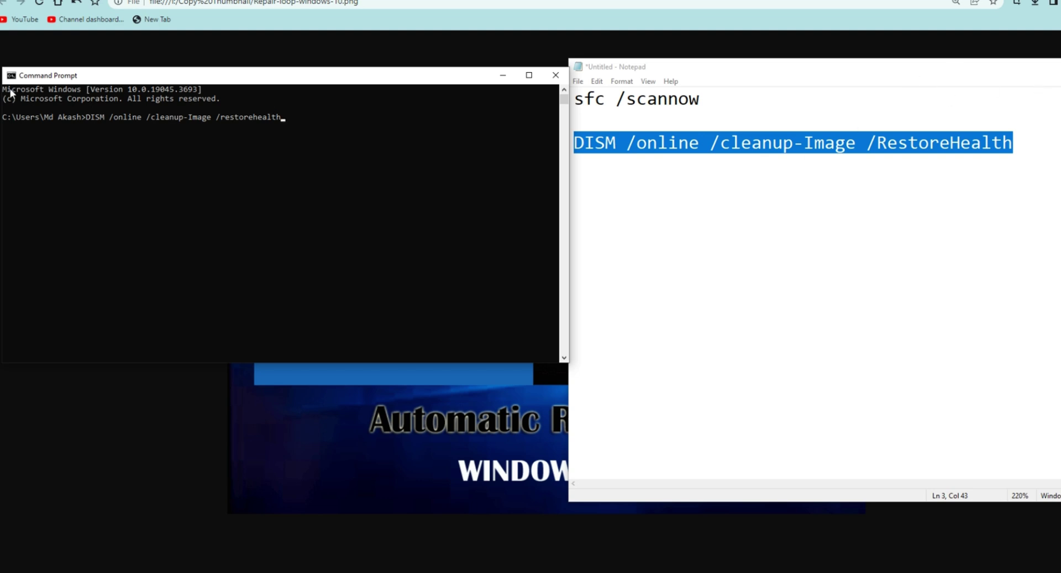
pyautogui.moveTo(325, 74); pyautogui.dragTo(355, 65)
pyautogui.press('Return')
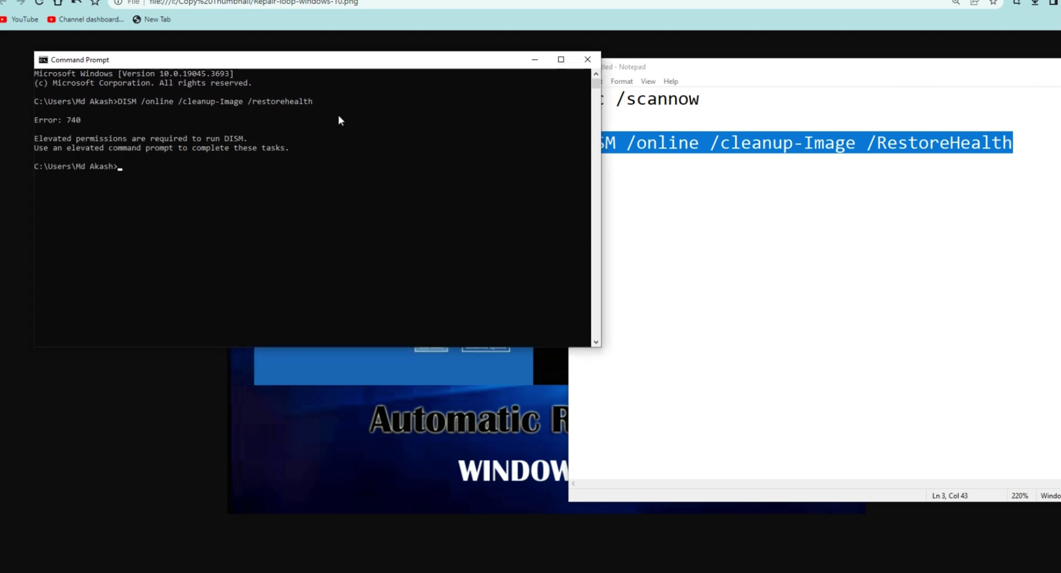
# Close Command Prompt and go to Troubleshoot settings' Additional troubleshooters list
pyautogui.click(588, 60)
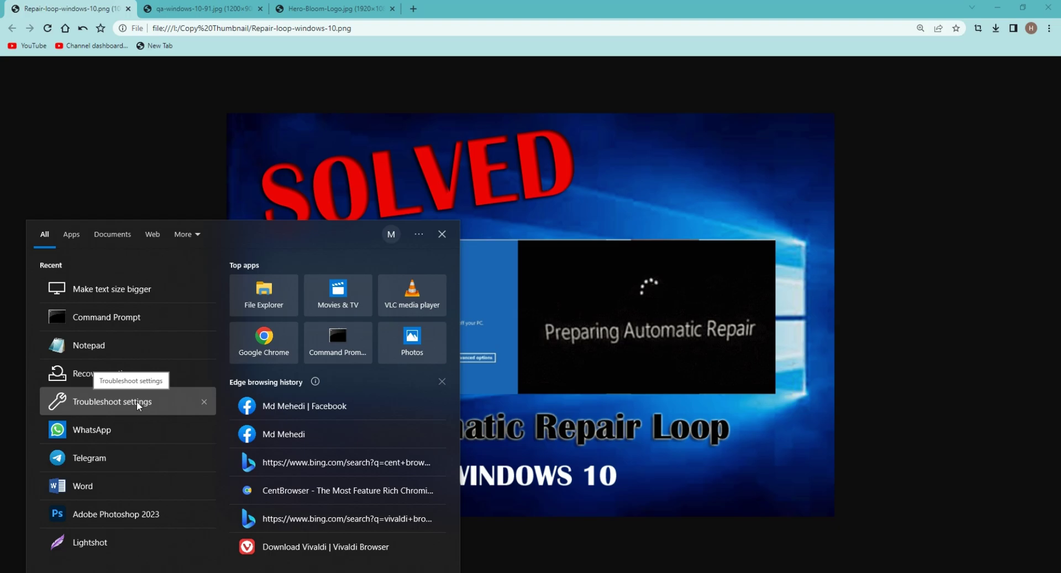
pyautogui.click(137, 405)
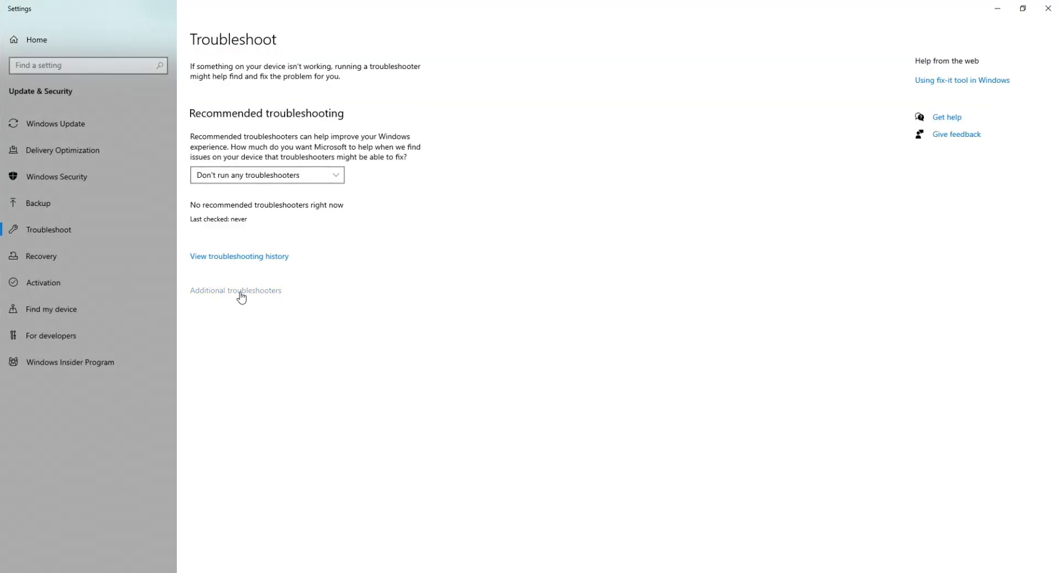
pyautogui.click(240, 293)
# Run the Windows Store Apps troubleshooter from the list
pyautogui.scroll(-3, 248, 437)
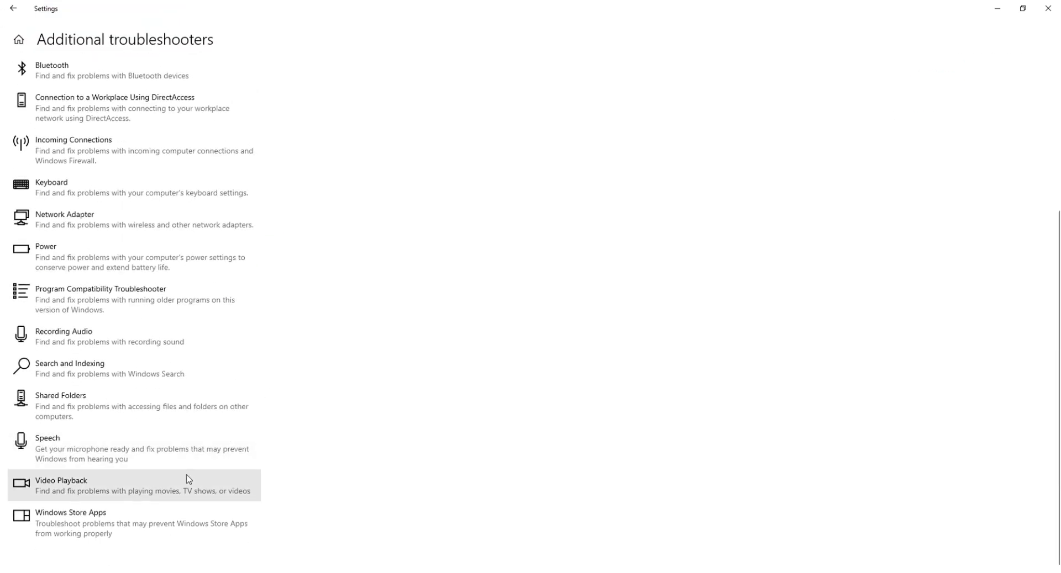
pyautogui.scroll(3, 166, 464)
pyautogui.scroll(-3, 99, 390)
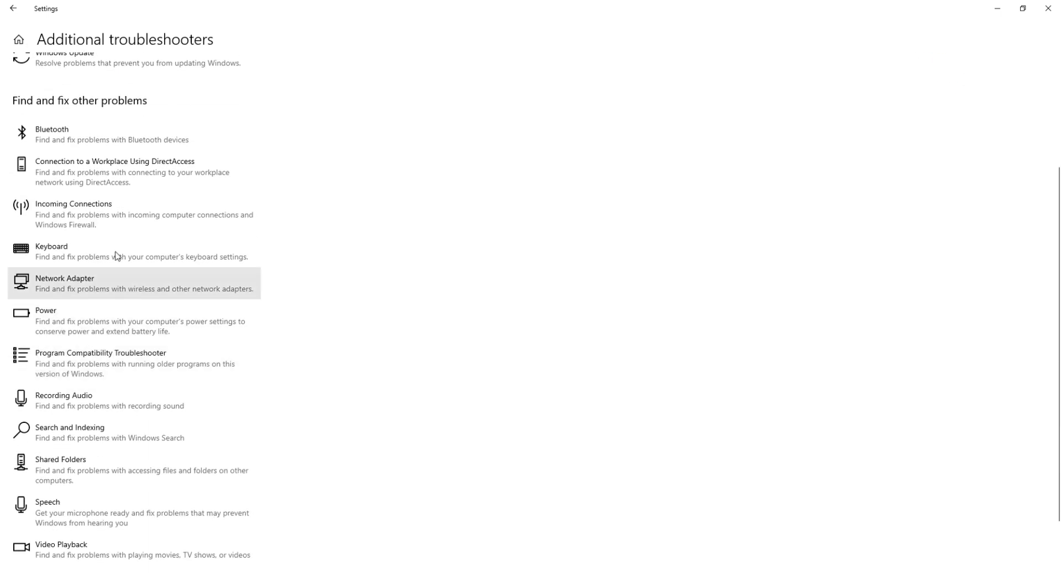
pyautogui.scroll(-1, 95, 379)
pyautogui.scroll(1, 90, 429)
pyautogui.scroll(-1, 35, 406)
pyautogui.click(210, 522)
pyautogui.click(209, 530)
# Close the troubleshooter and start Reset this PC from the Recovery settings
pyautogui.moveTo(485, 179); pyautogui.dragTo(437, 148)
pyautogui.click(615, 364)
pyautogui.press('super')
pyautogui.write('re')
pyautogui.click(104, 409)
pyautogui.click(217, 130)
pyautogui.moveTo(514, 162); pyautogui.dragTo(409, 152)
# Reset this PC keeping personal files, reinstalling via Cloud download, and accept the additional settings
pyautogui.click(359, 219)
pyautogui.click(392, 219)
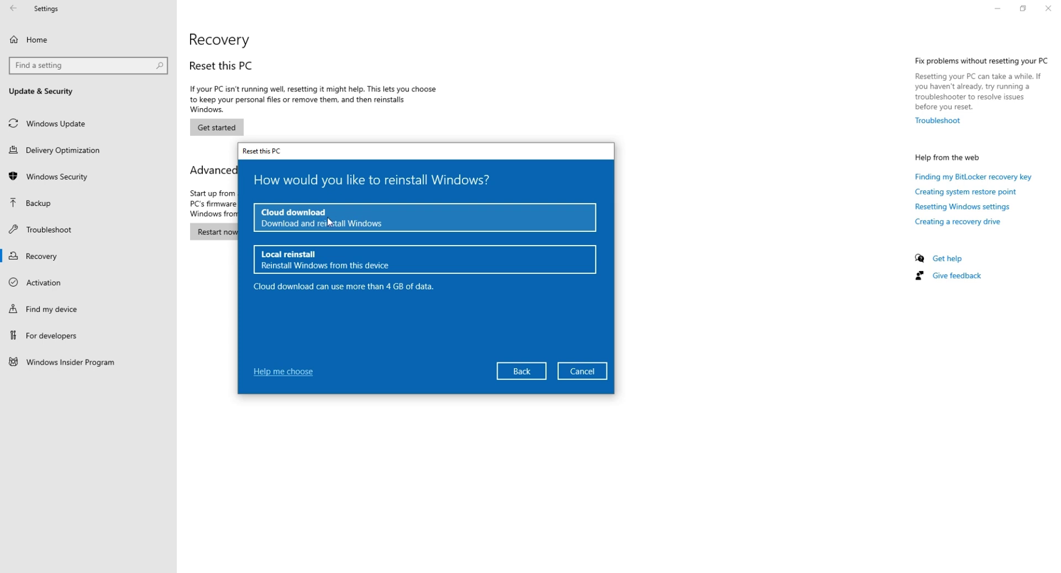
pyautogui.click(366, 223)
pyautogui.click(495, 225)
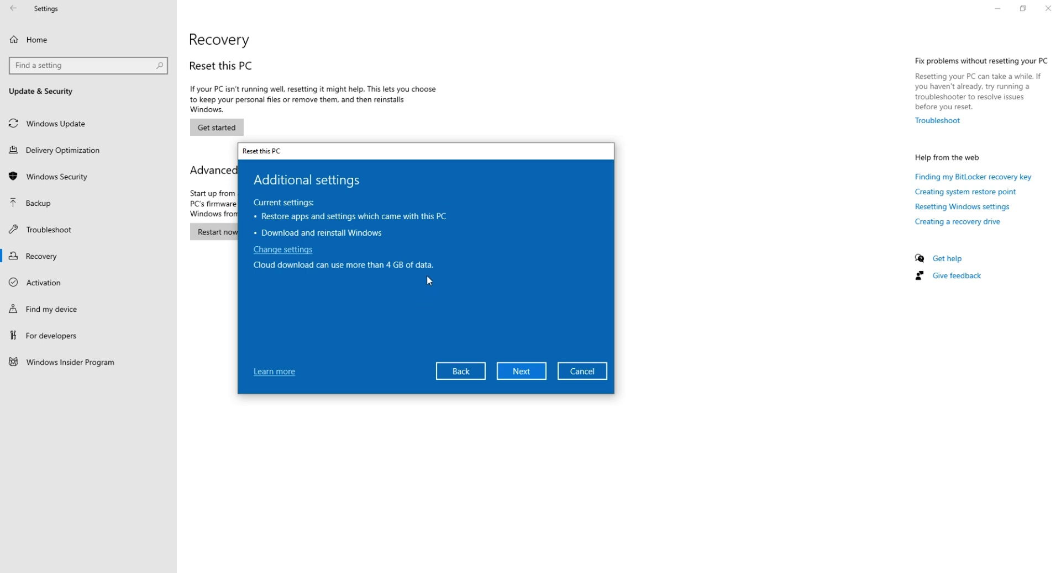
pyautogui.click(532, 373)
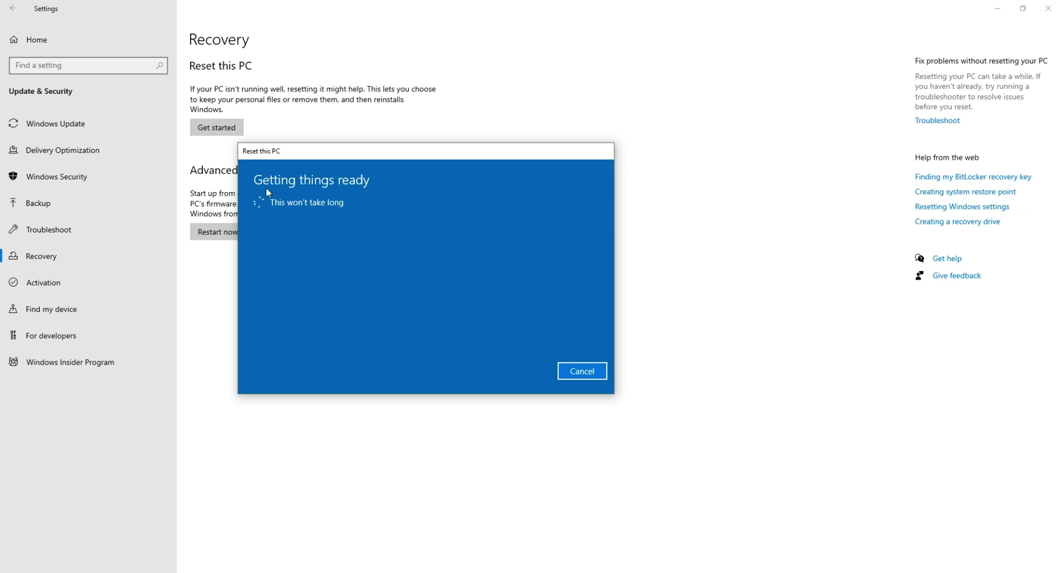